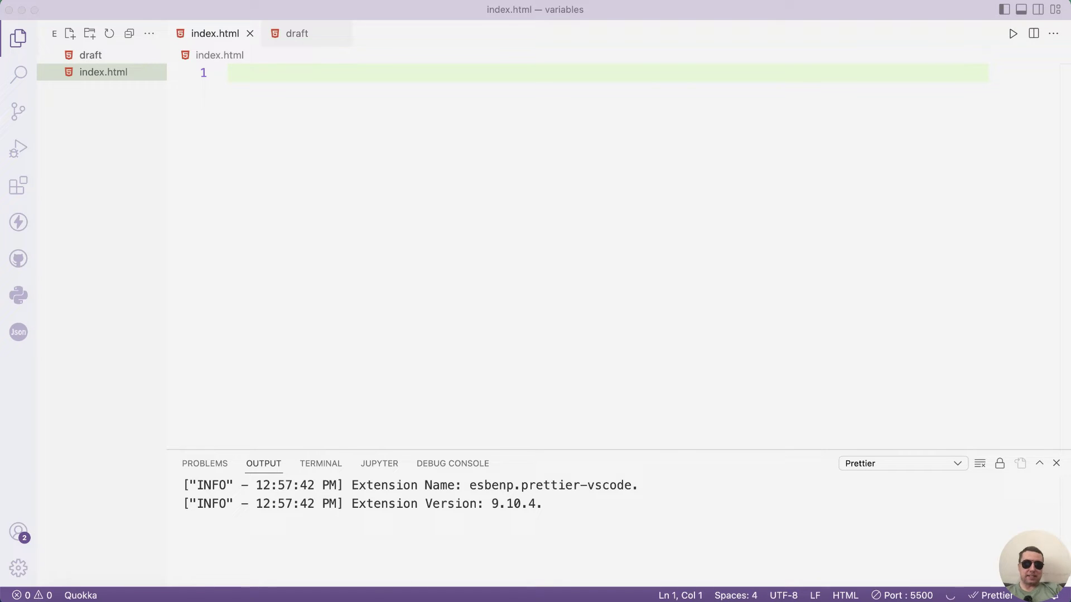
# Add a script block to index.html declaring var sub = 'Subscribe' and var channel = 'Studio Coder'.
pyautogui.click(241, 75)
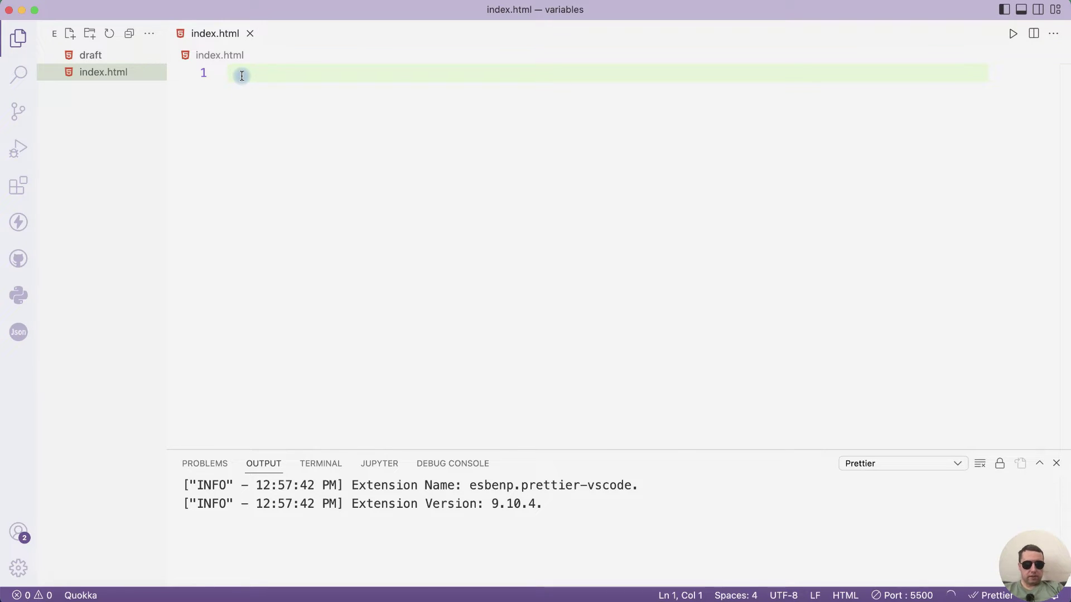
pyautogui.write('<script></script>')
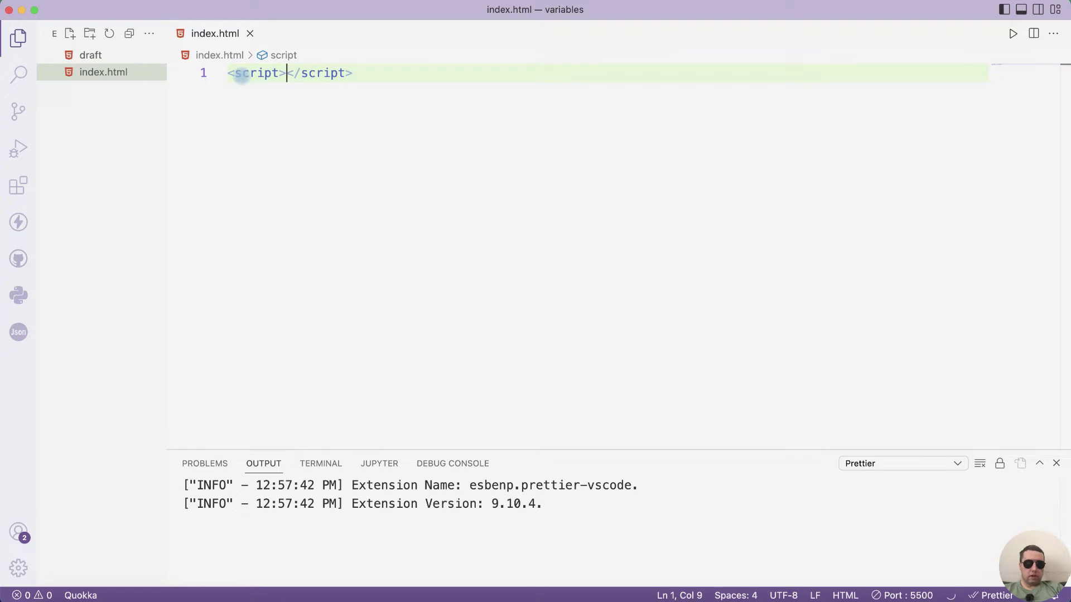
pyautogui.press('Return')
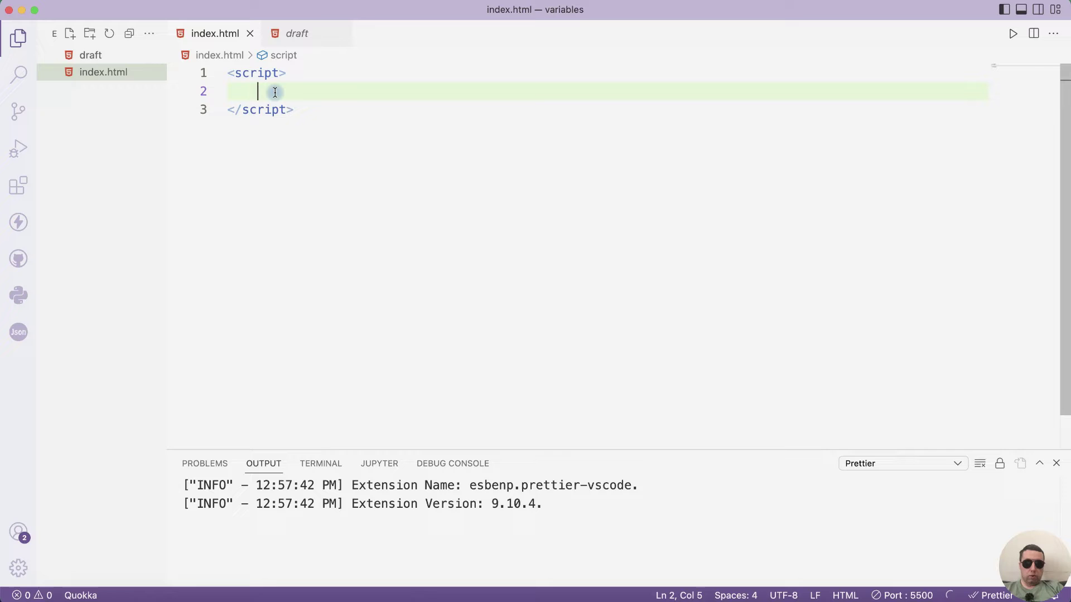
pyautogui.write('var ')
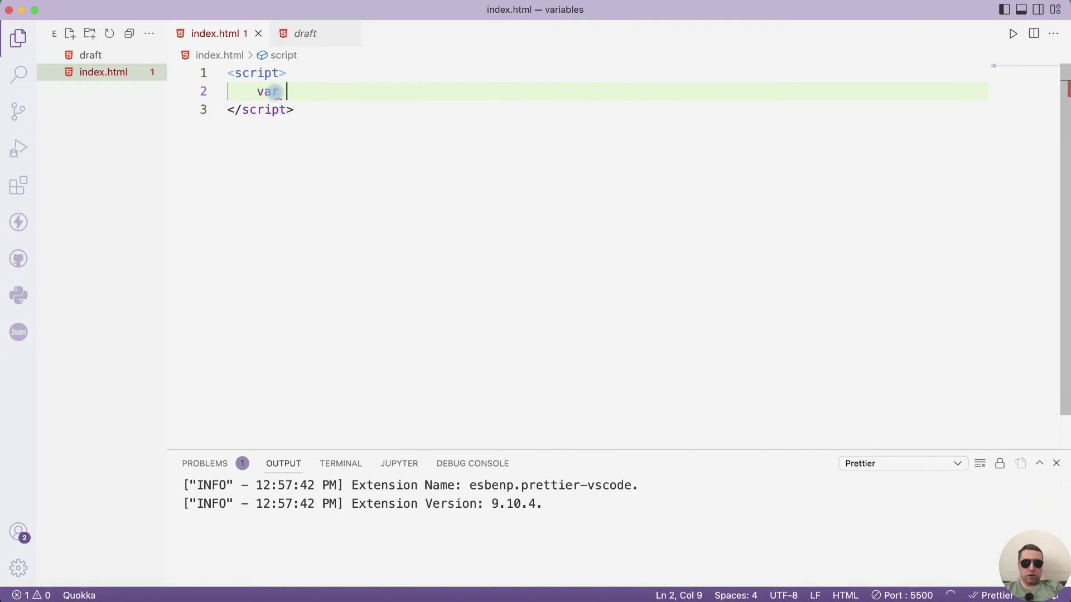
pyautogui.write('sub')
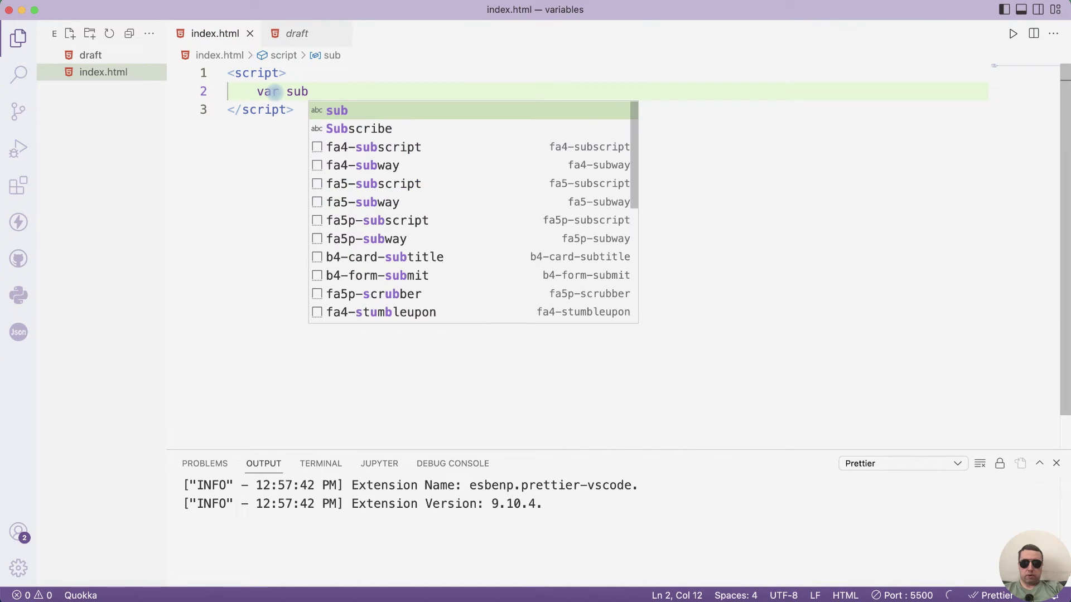
pyautogui.write(" = 'S")
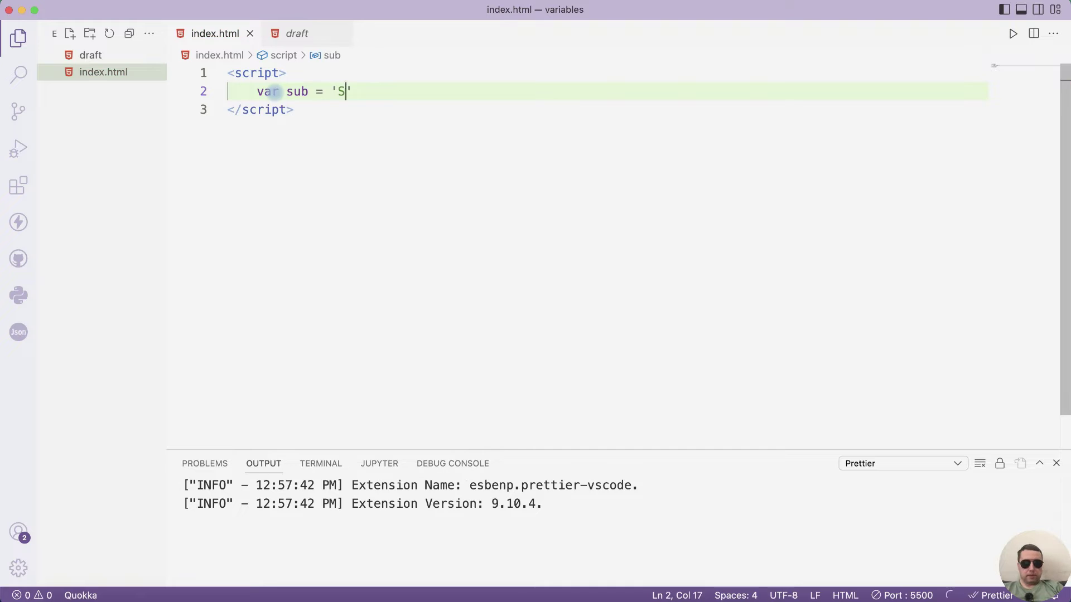
pyautogui.write("ubscribe'")
pyautogui.press('Return')
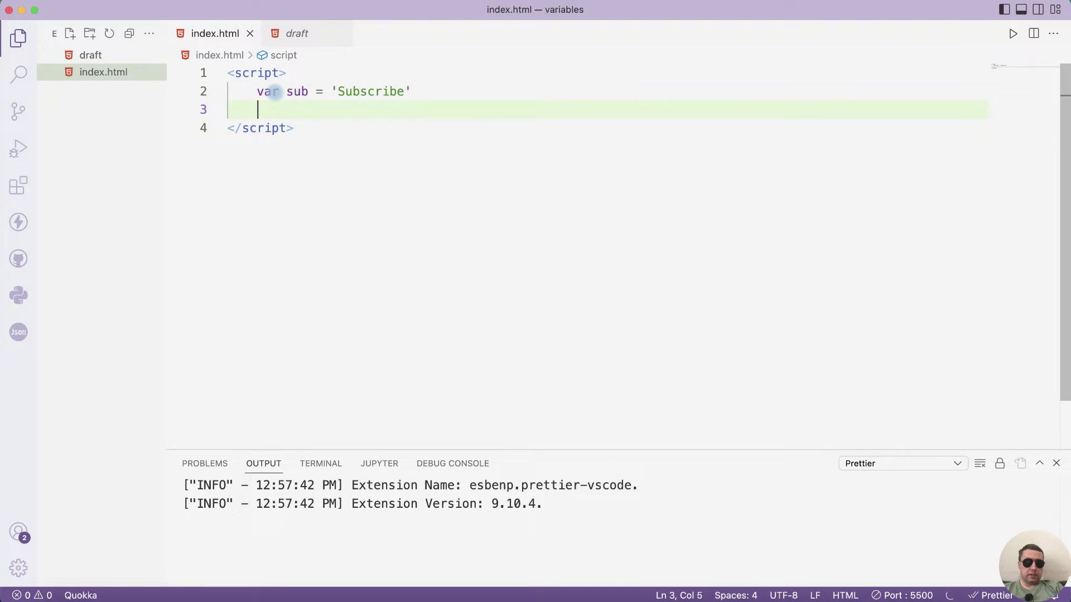
pyautogui.write('va')
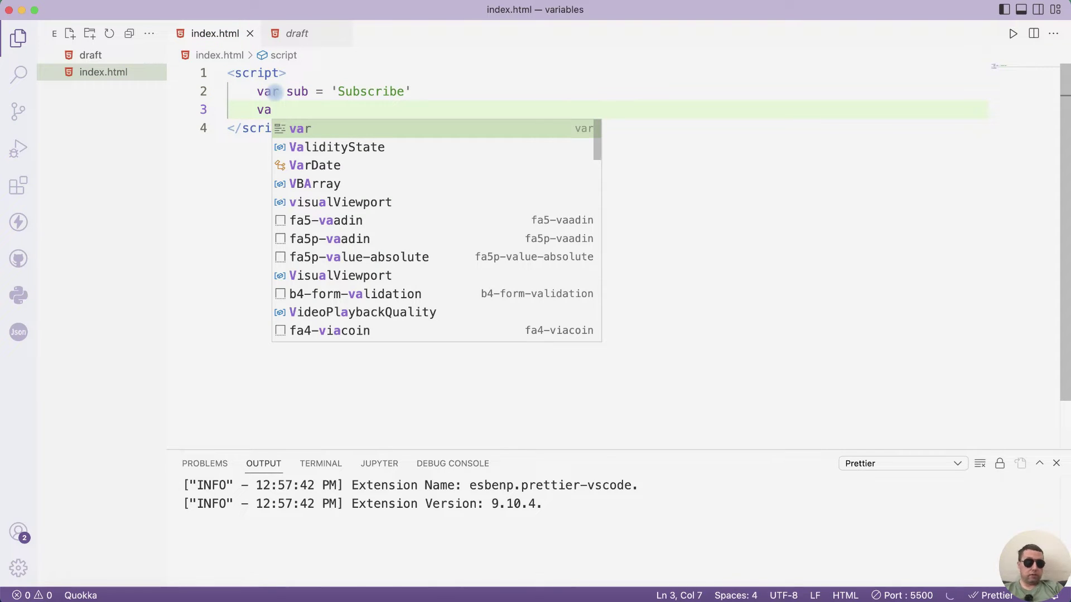
pyautogui.write('r channel = ')
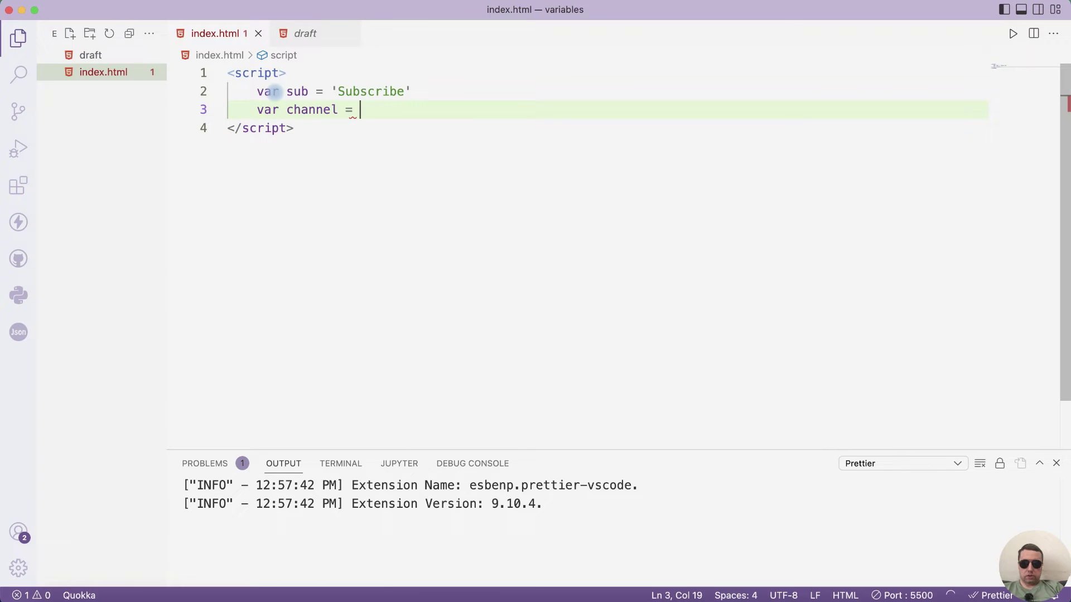
pyautogui.write("'Studio Cod")
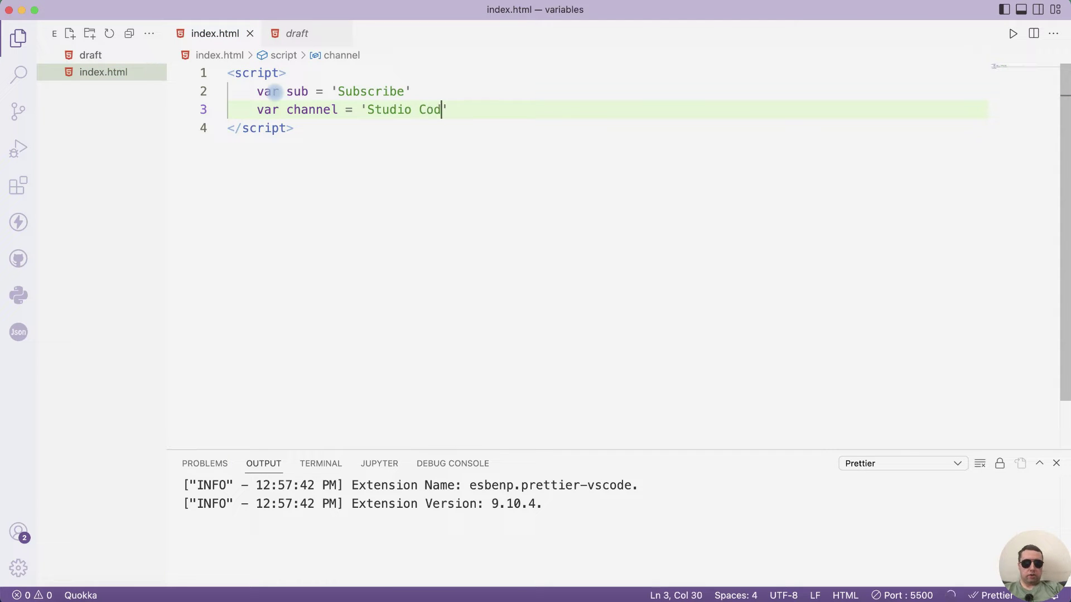
pyautogui.write('er')
# Add a document.write('Subscribe to Studio Coder channel!') line below the declarations.
pyautogui.press('Return')
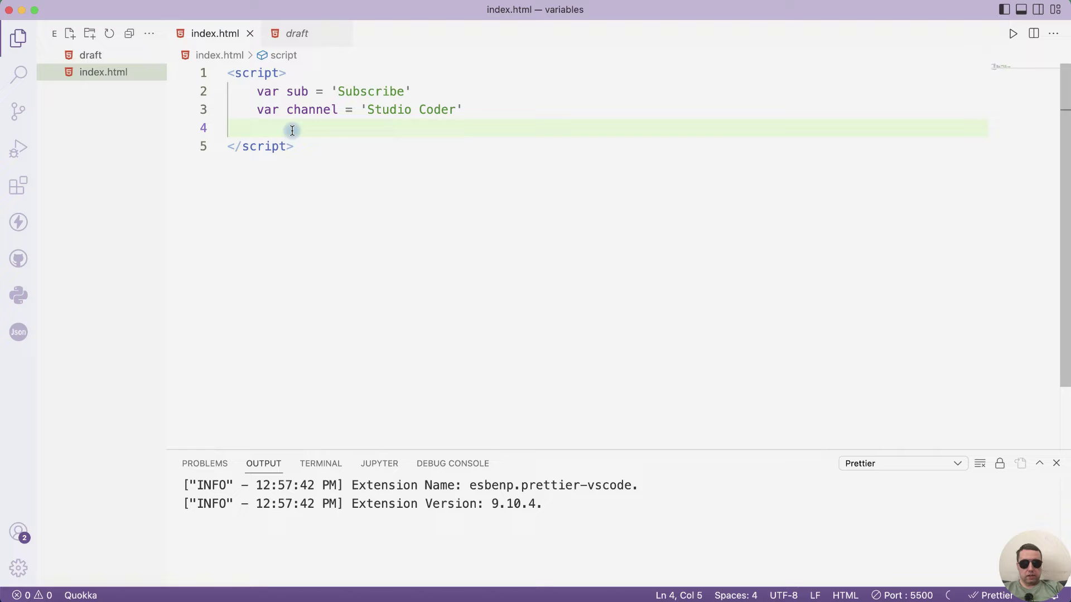
pyautogui.write('docu')
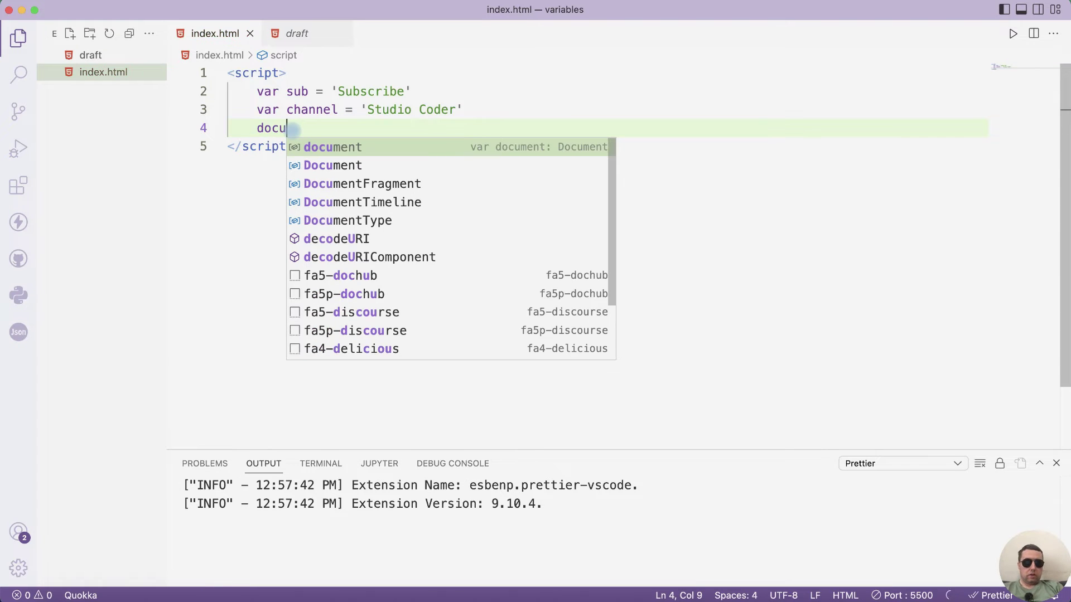
pyautogui.press('Tab')
pyautogui.write('.w')
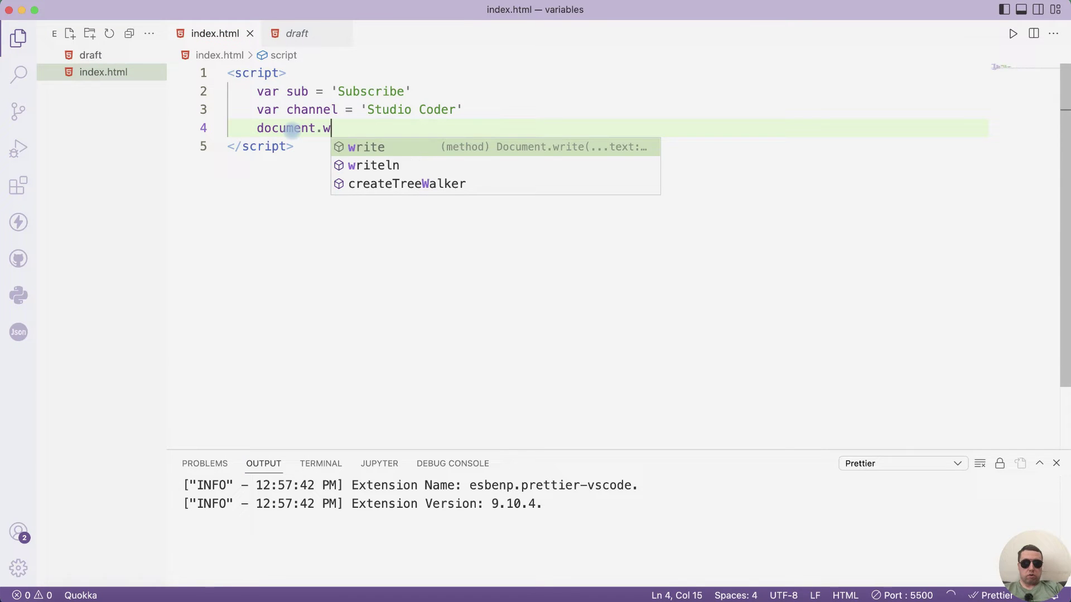
pyautogui.write('ri')
pyautogui.press('Tab')
pyautogui.write("('sub")
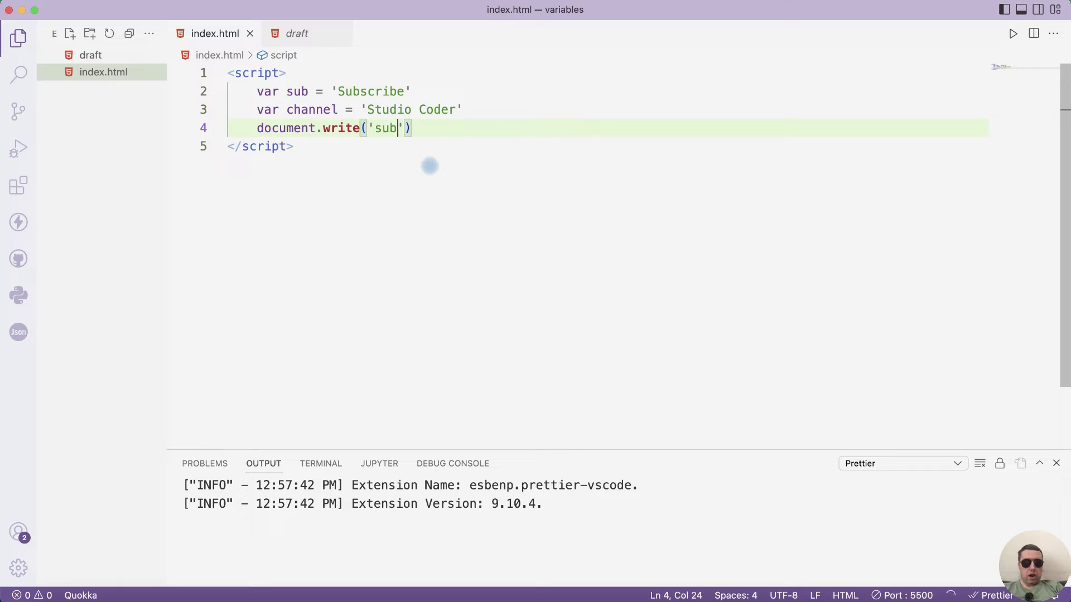
pyautogui.write('scribe to S')
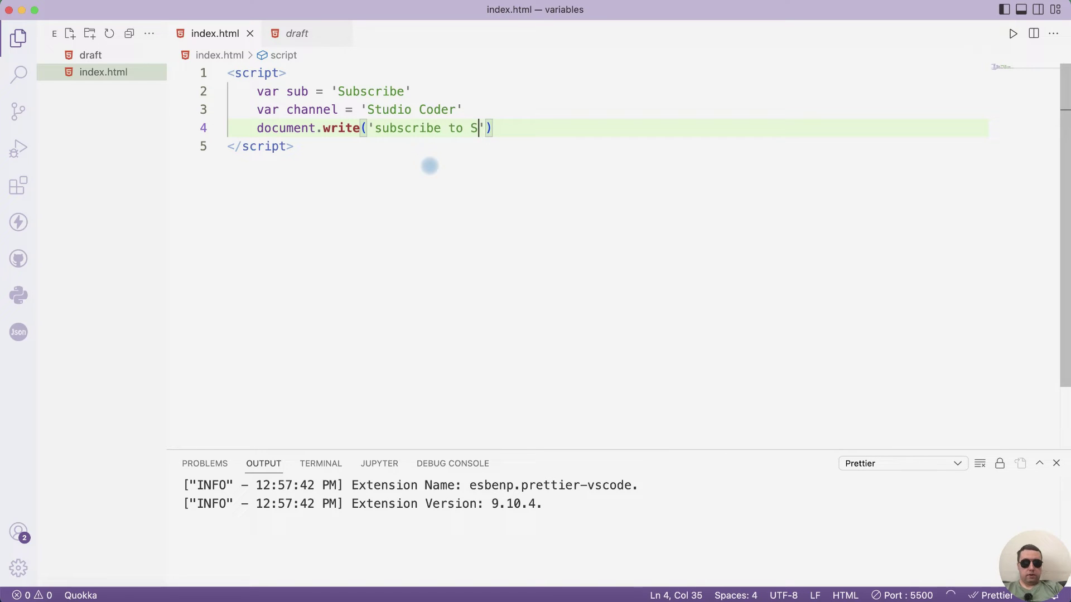
pyautogui.write('tudio Coder ')
pyautogui.write('c')
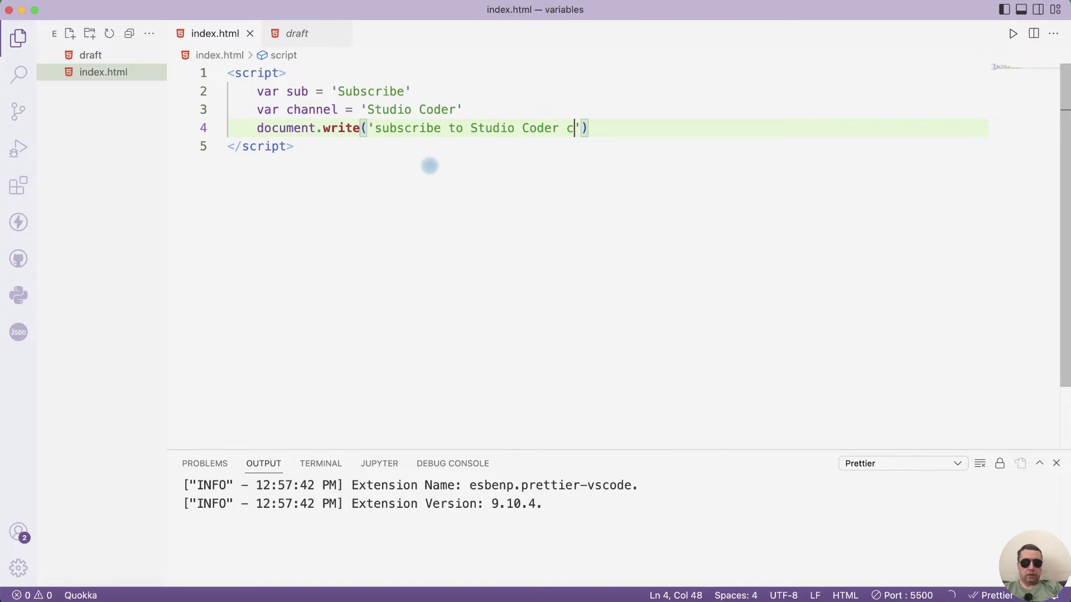
pyautogui.write('hannel!')
# Open index.html with Live Server and check the rendered sentence in Chrome.
pyautogui.rightClick(321, 148)
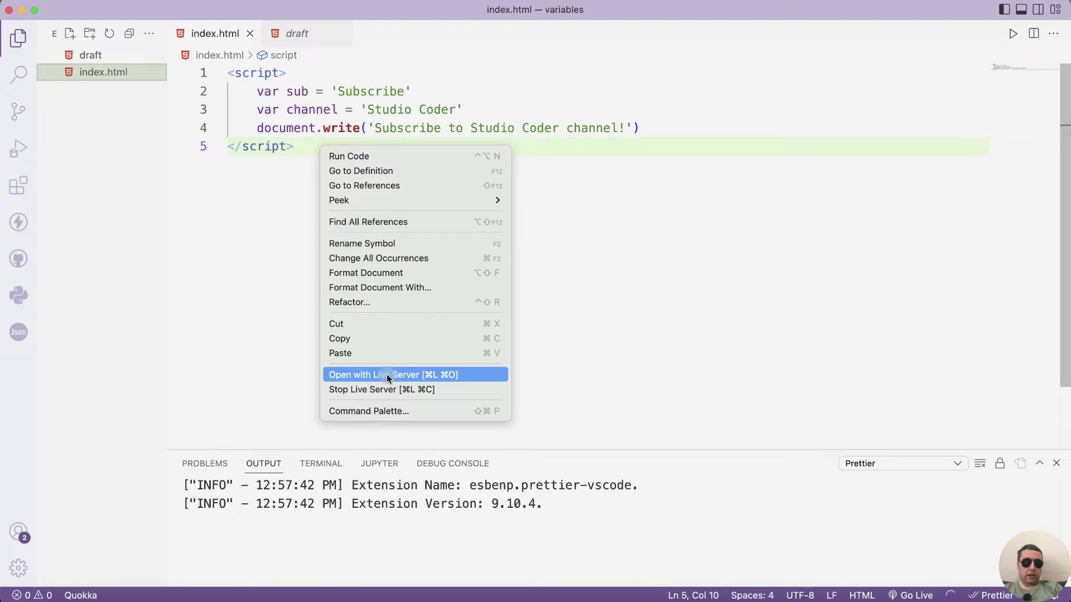
pyautogui.click(387, 374)
pyautogui.moveTo(167, 62)
pyautogui.mouseDown()
pyautogui.moveTo(4, 59)
pyautogui.moveTo(148, 60)
pyautogui.mouseUp()
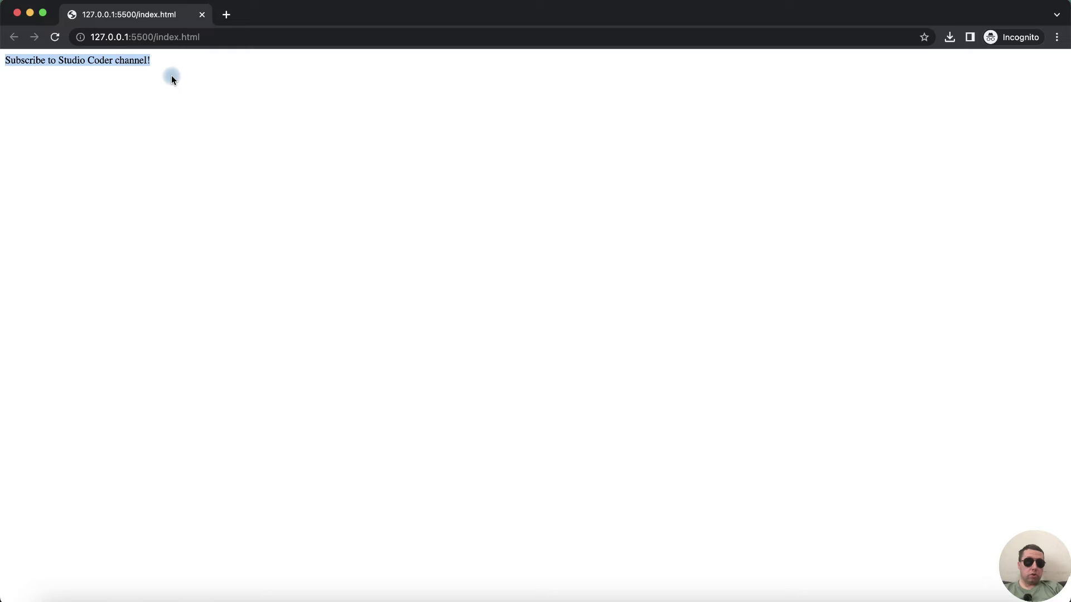
pyautogui.click(175, 58)
# Change the write call to sub + 'to Studio Coder channel!' and save so Prettier formats it.
pyautogui.press('super+Tab')
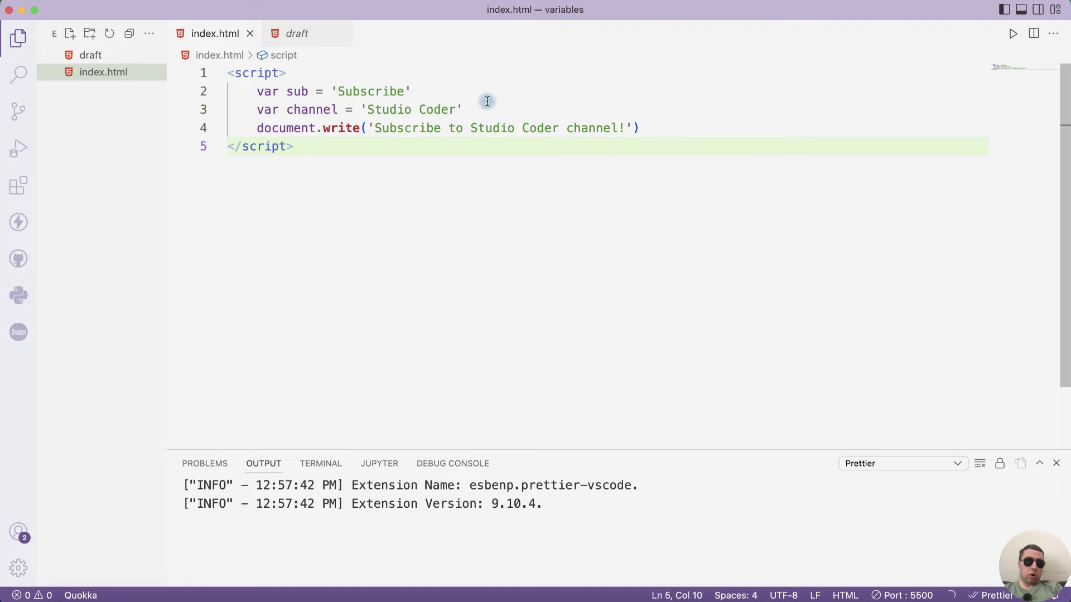
pyautogui.moveTo(463, 109); pyautogui.dragTo(257, 91)
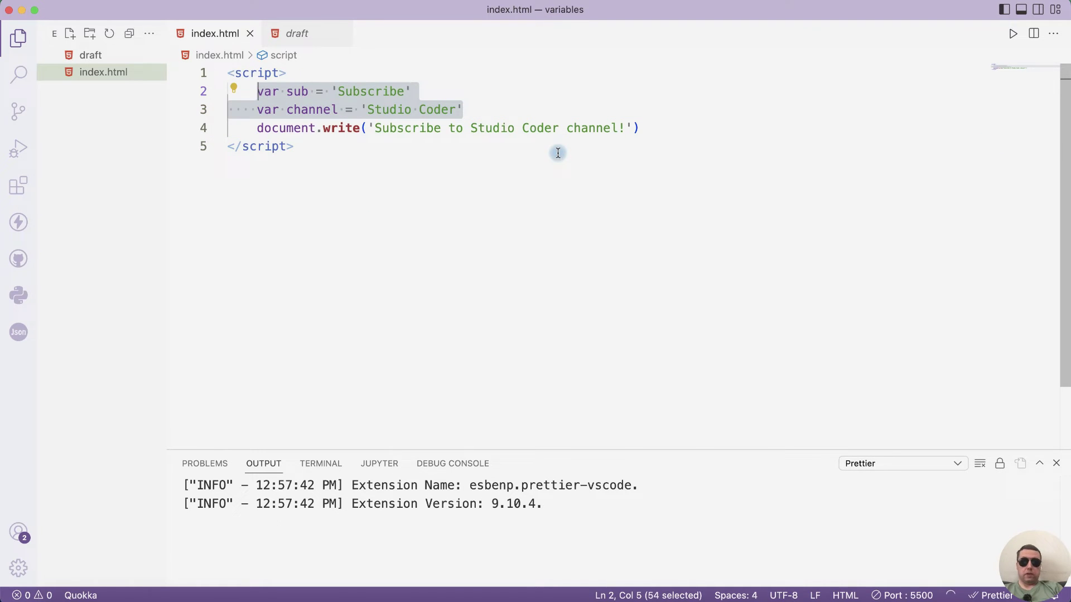
pyautogui.moveTo(558, 128); pyautogui.dragTo(374, 128)
pyautogui.click(448, 130)
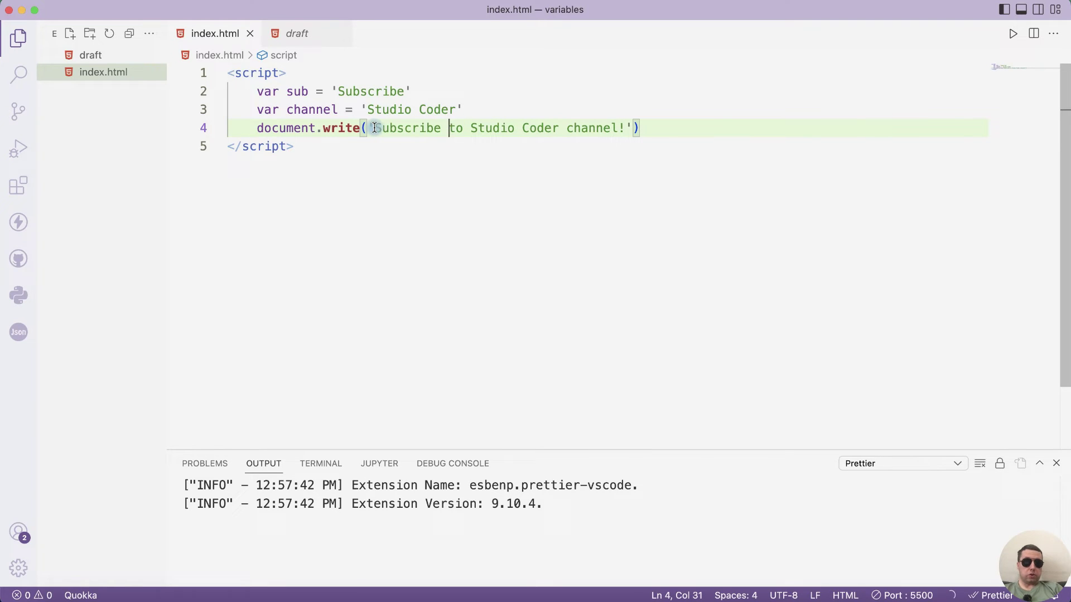
pyautogui.moveTo(373, 127)
pyautogui.mouseDown()
pyautogui.moveTo(443, 128)
pyautogui.moveTo(371, 130)
pyautogui.mouseUp()
pyautogui.hotkey('shift', 'Left')
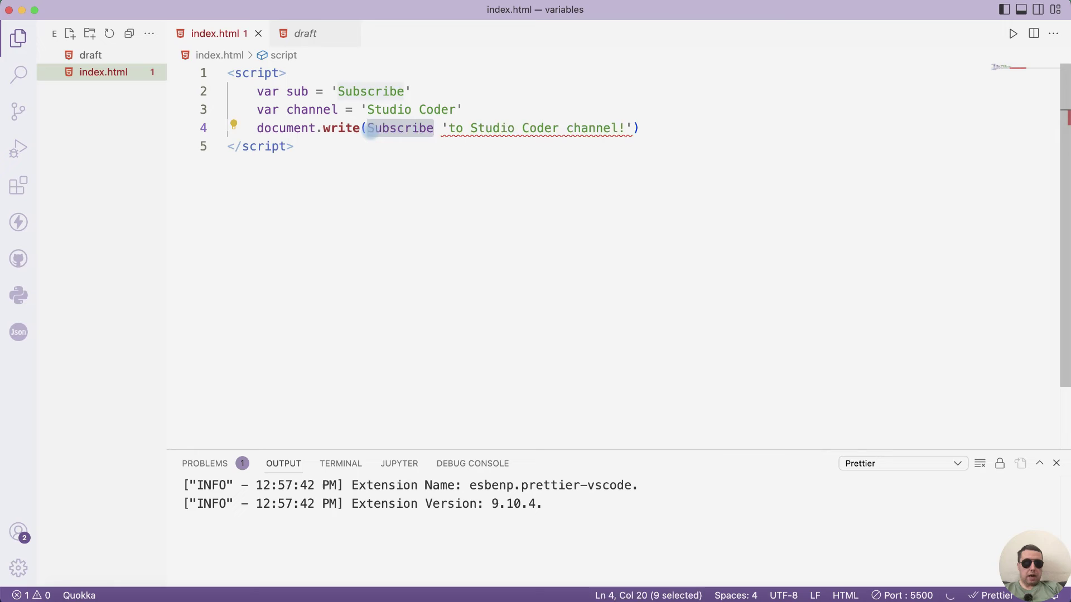
pyautogui.write('sub')
pyautogui.click(353, 173)
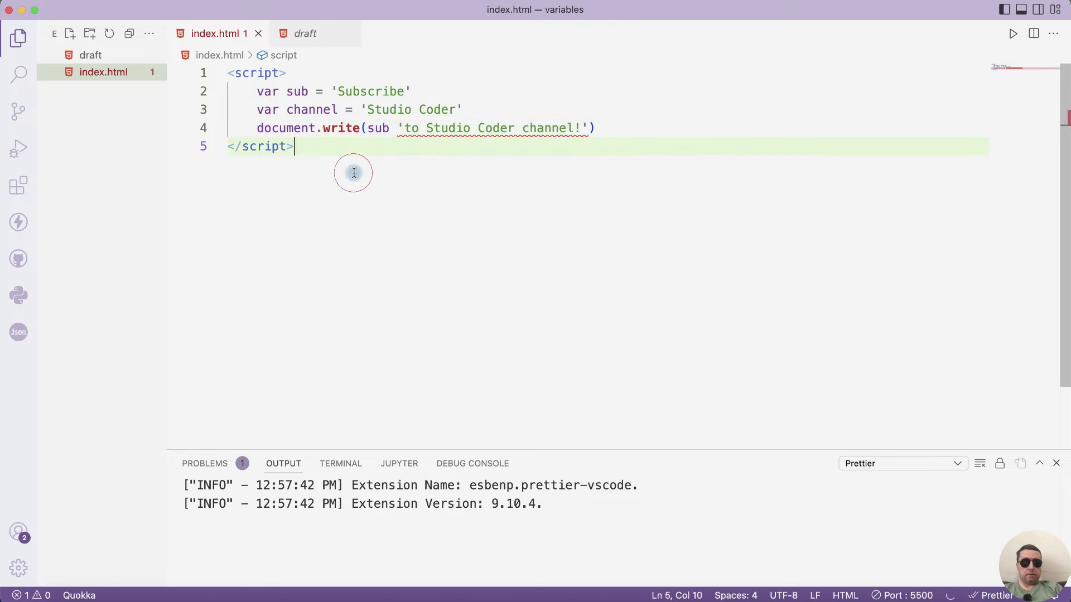
pyautogui.click(391, 129)
pyautogui.write('+')
pyautogui.press('super+s')
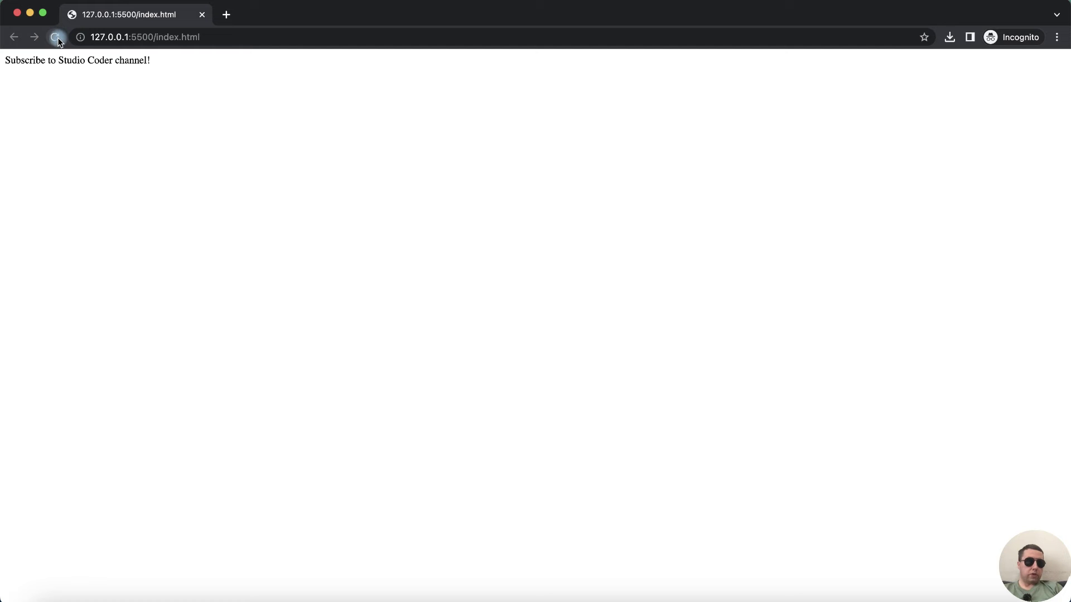
# Reload Chrome and inspect the output 'Subscribeto Studio Coder channel!', which lacks a space.
pyautogui.click(54, 37)
pyautogui.moveTo(148, 60); pyautogui.dragTo(38, 60)
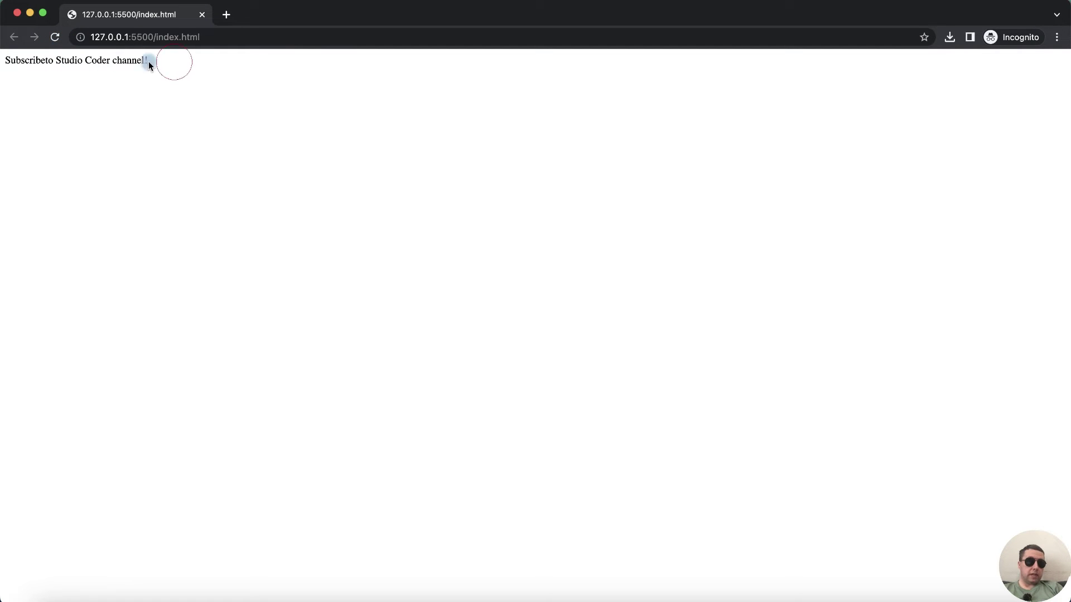
pyautogui.click(39, 60)
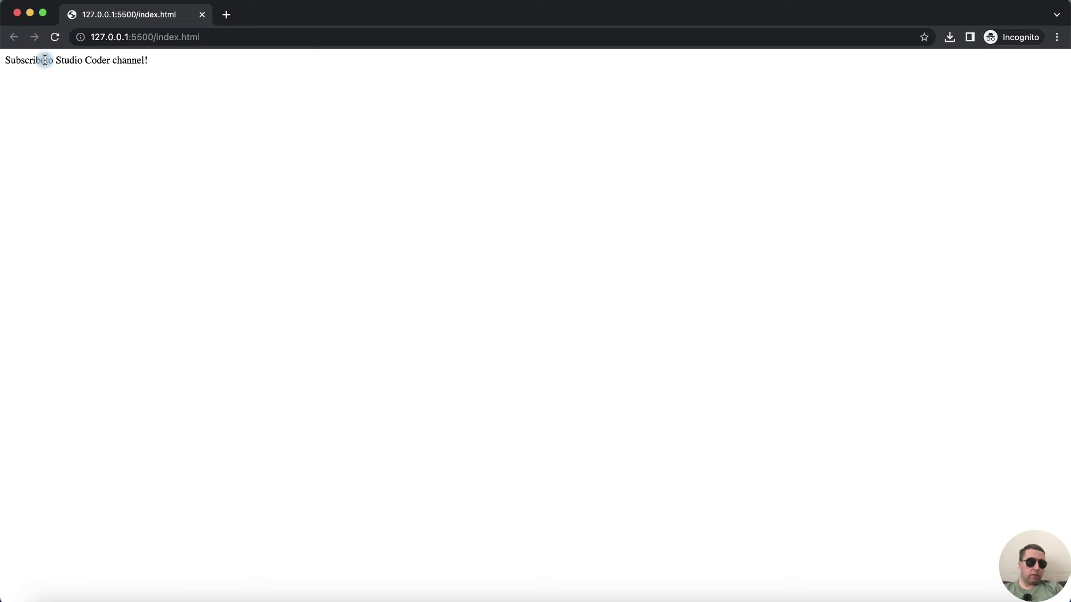
pyautogui.moveTo(45, 60); pyautogui.dragTo(6, 61)
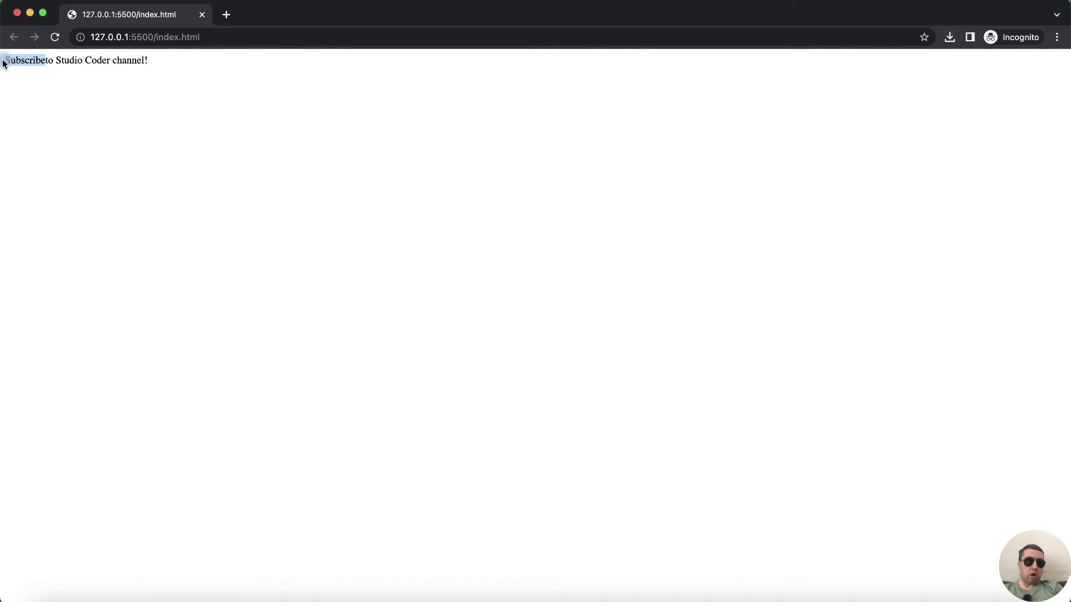
pyautogui.click(53, 61)
pyautogui.press('super+Tab')
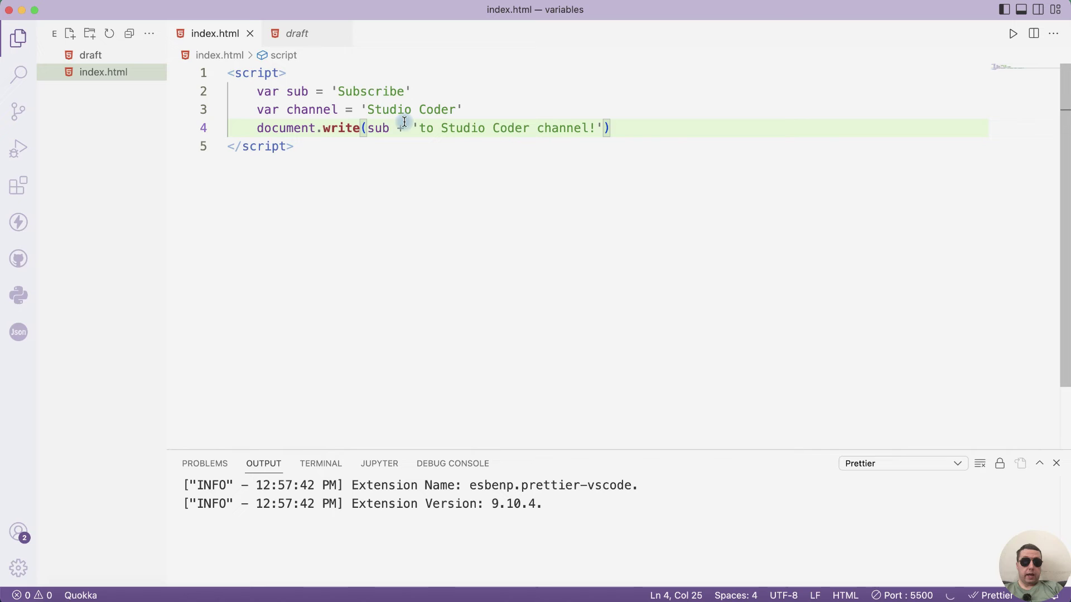
# Rework the write call into sub + ' to ' + channel + 'channel!', picking channel from autocomplete.
pyautogui.click(420, 123)
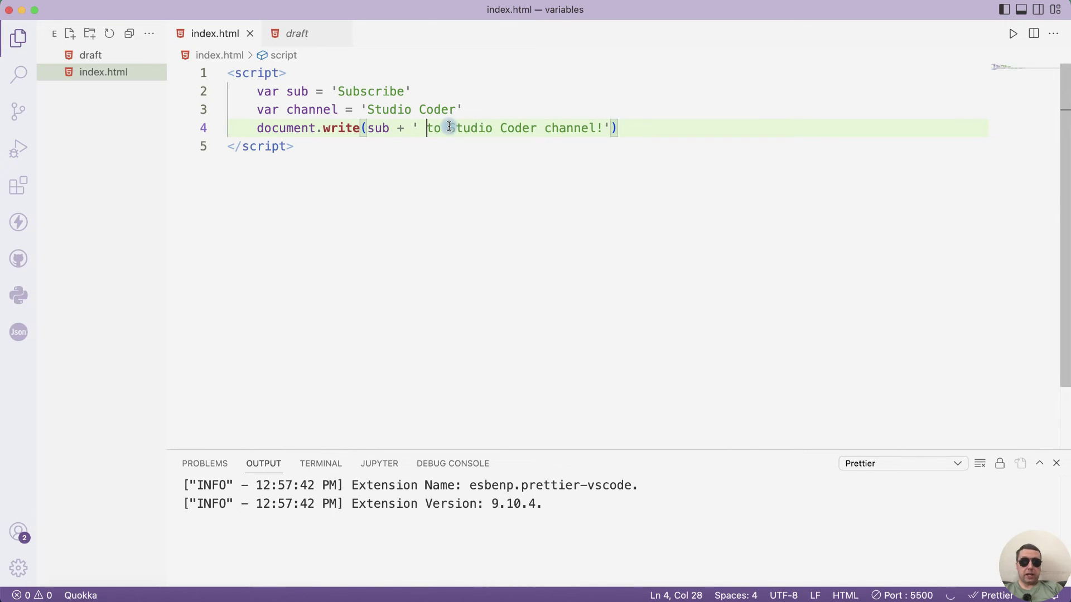
pyautogui.moveTo(449, 128); pyautogui.dragTo(537, 128)
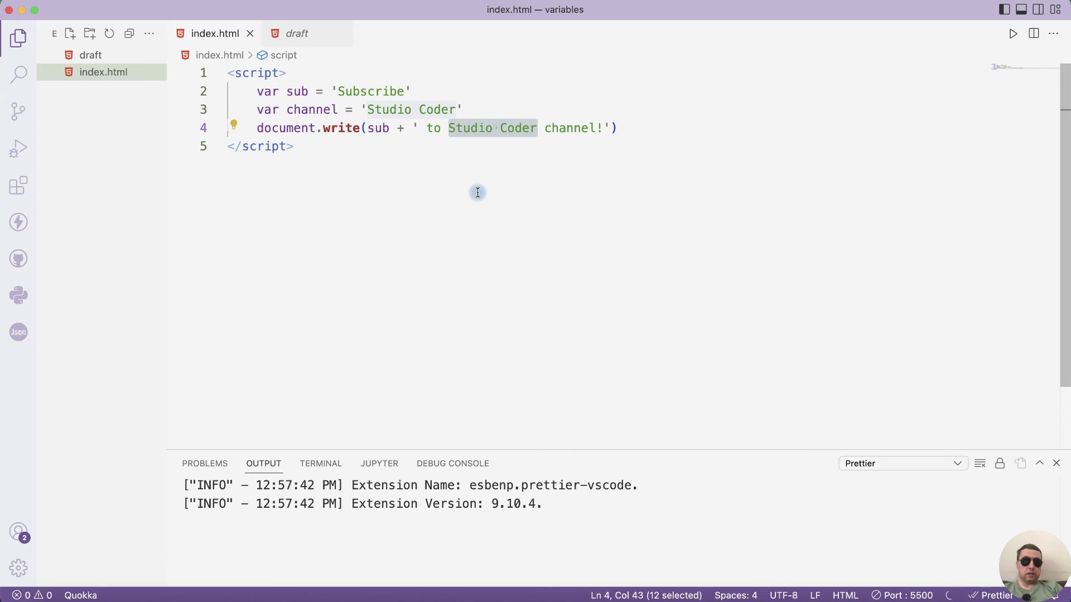
pyautogui.press('Left')
pyautogui.write("'")
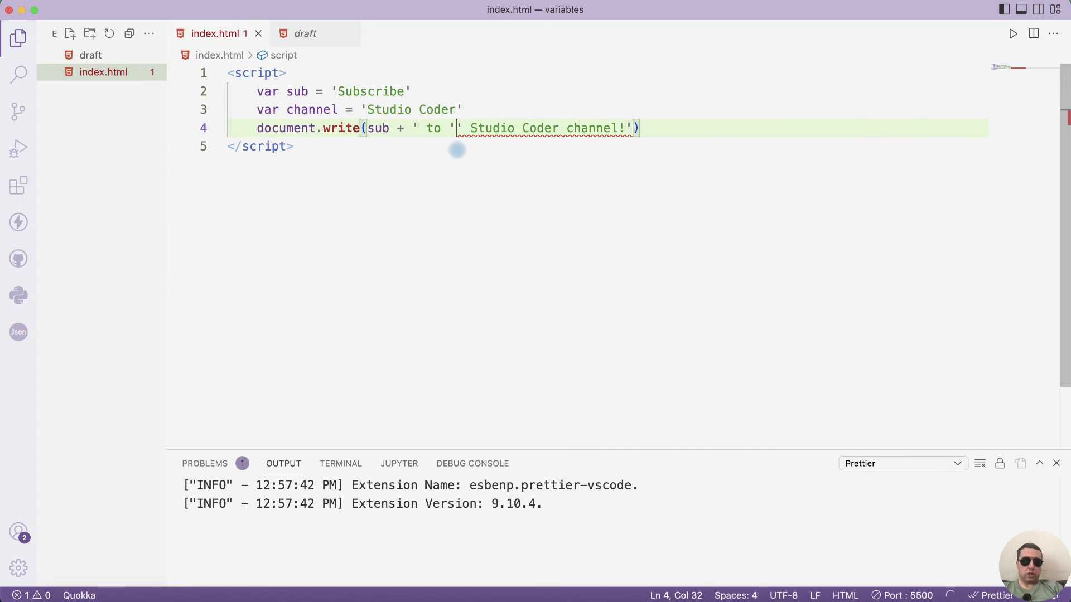
pyautogui.click(560, 128)
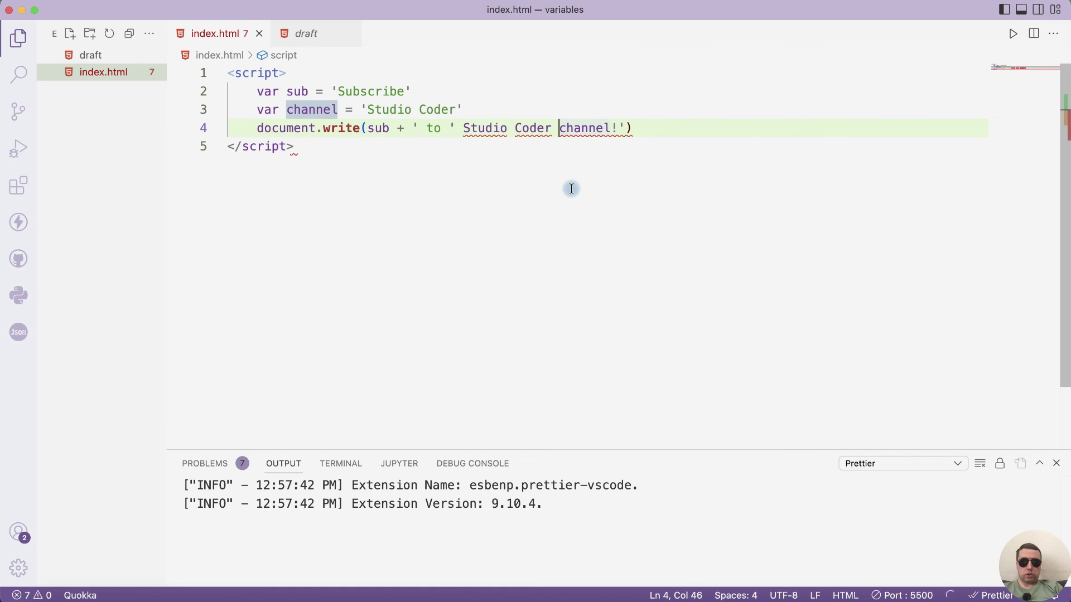
pyautogui.write("'")
pyautogui.press('Left')
pyautogui.press('Left')
pyautogui.press('Left')
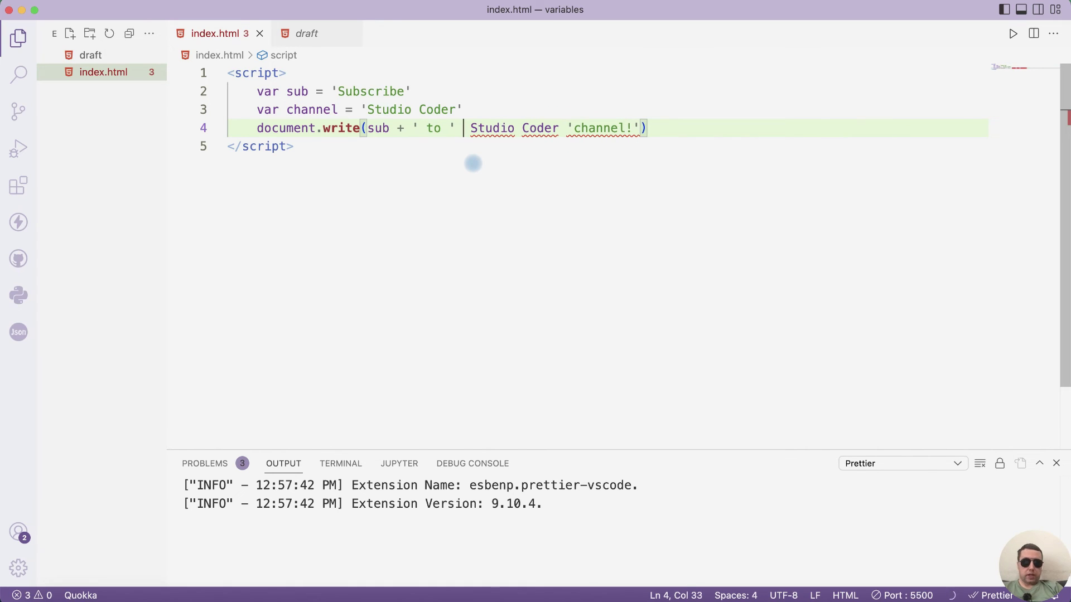
pyautogui.write('+')
pyautogui.click(578, 128)
pyautogui.write('+')
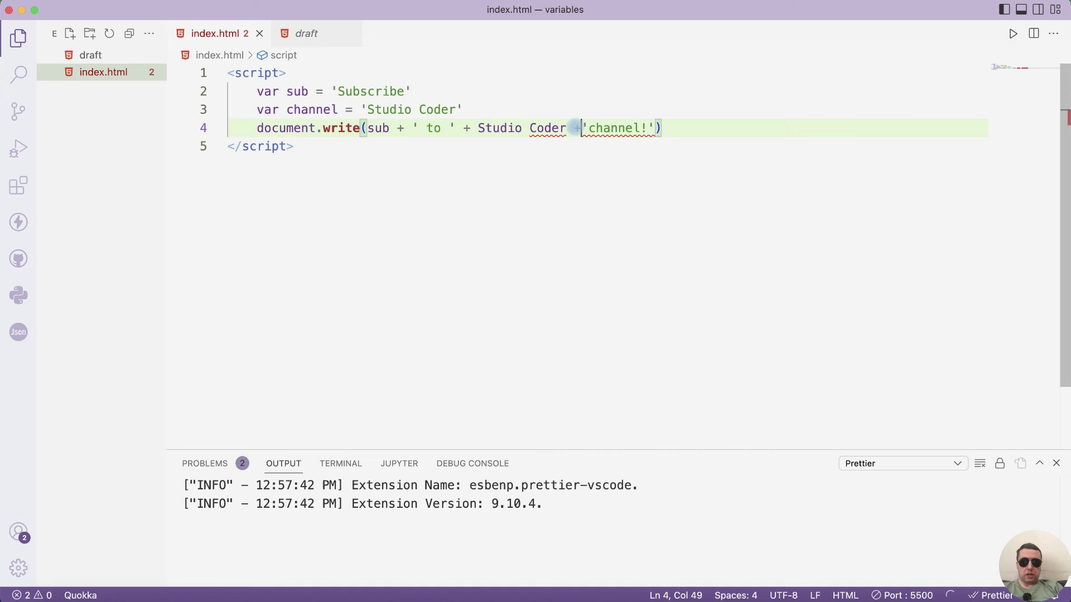
pyautogui.moveTo(566, 127); pyautogui.dragTo(480, 133)
pyautogui.moveTo(502, 128)
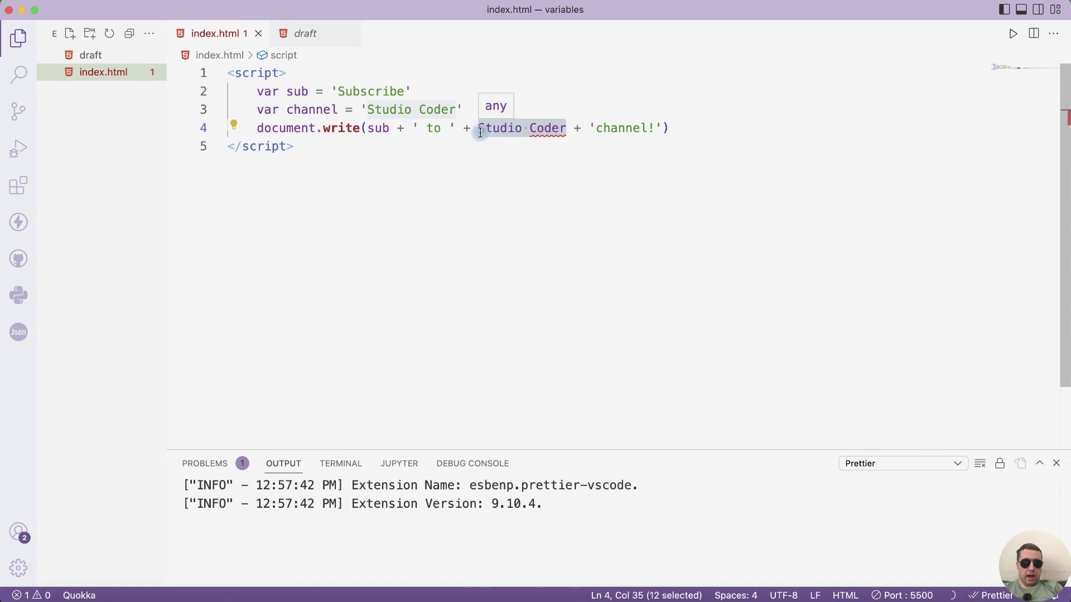
pyautogui.write('ch')
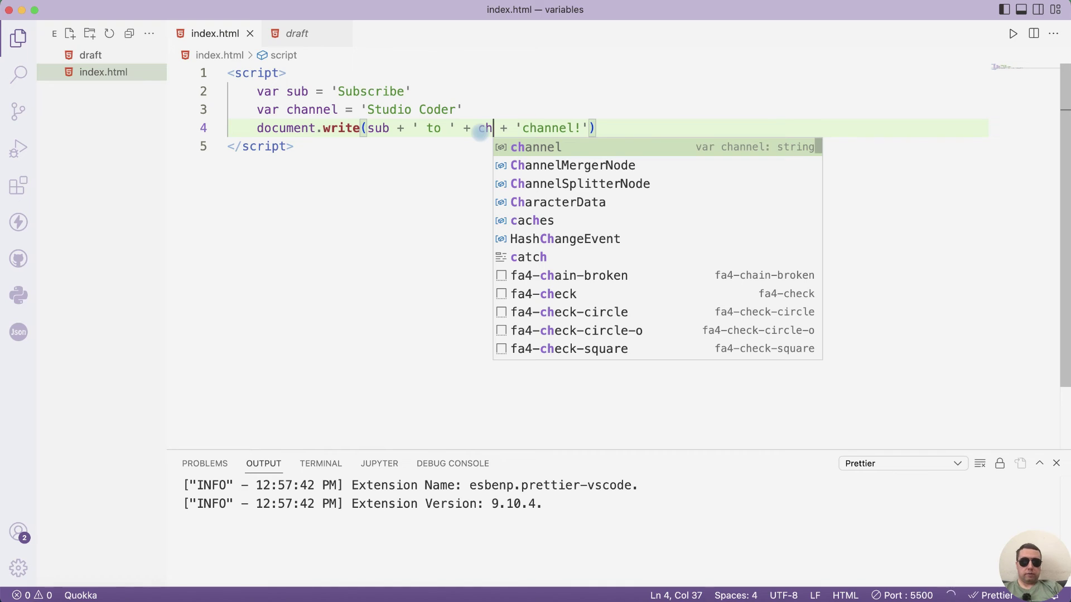
pyautogui.press('Return')
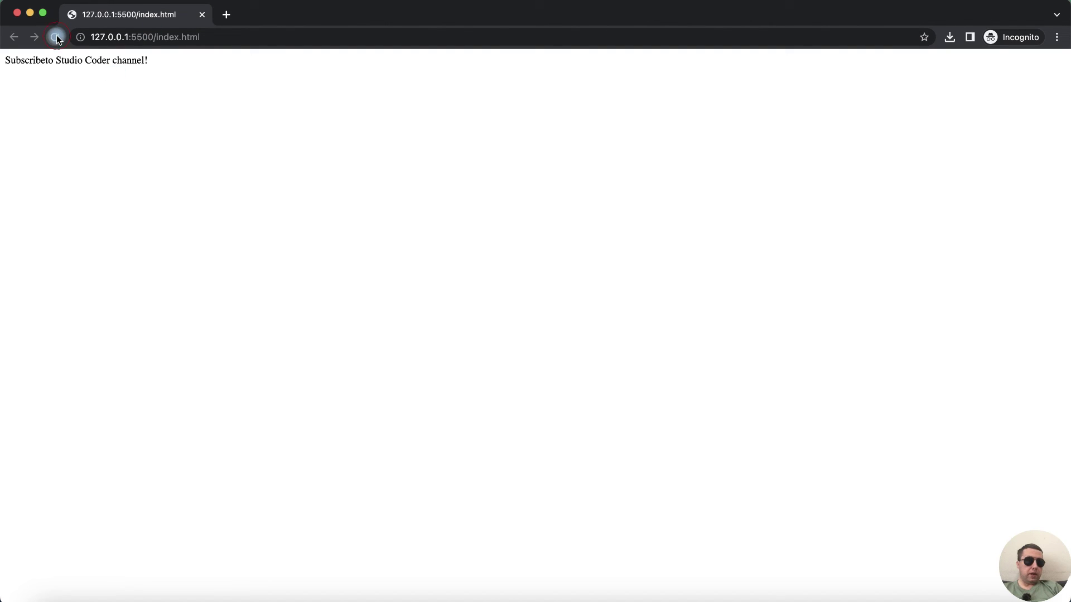
# Reload Chrome and inspect the sentence, which still needs a space fixed.
pyautogui.click(57, 39)
pyautogui.moveTo(161, 61)
pyautogui.mouseDown()
pyautogui.moveTo(35, 63)
pyautogui.moveTo(227, 53)
pyautogui.moveTo(113, 61)
pyautogui.mouseUp()
pyautogui.click(114, 61)
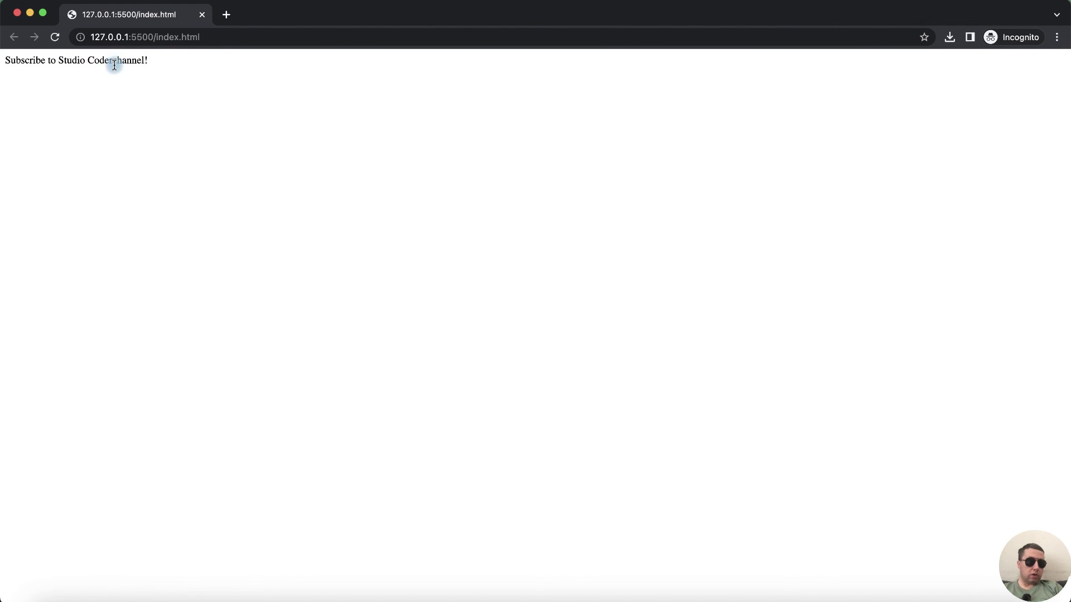
# Add a space before 'channel!', save, and confirm Chrome shows 'Subscribe to Studio Coder channel!'.
pyautogui.press('super+Tab')
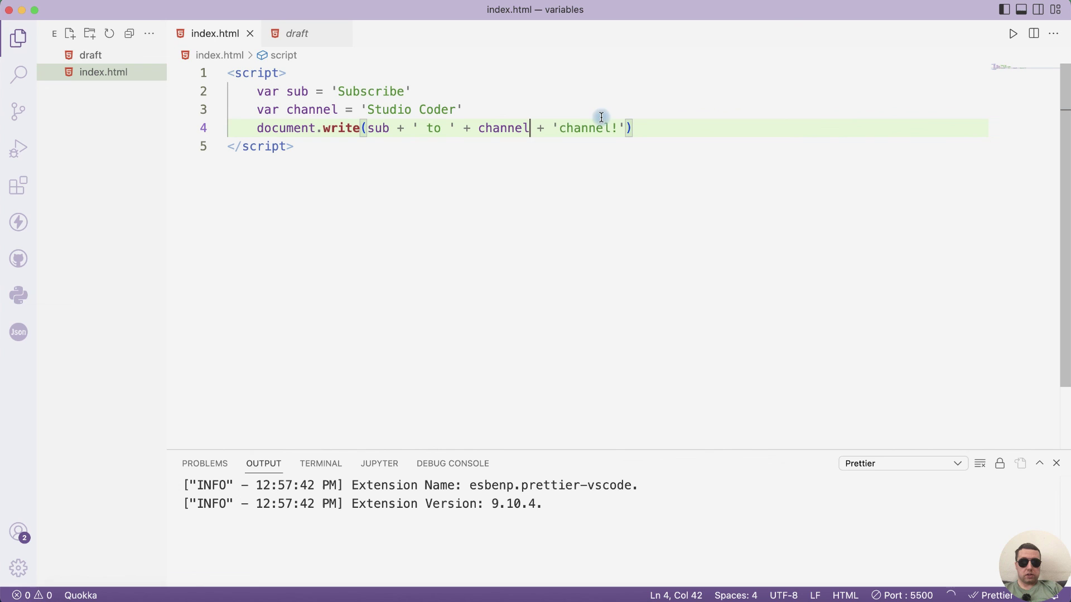
pyautogui.click(558, 128)
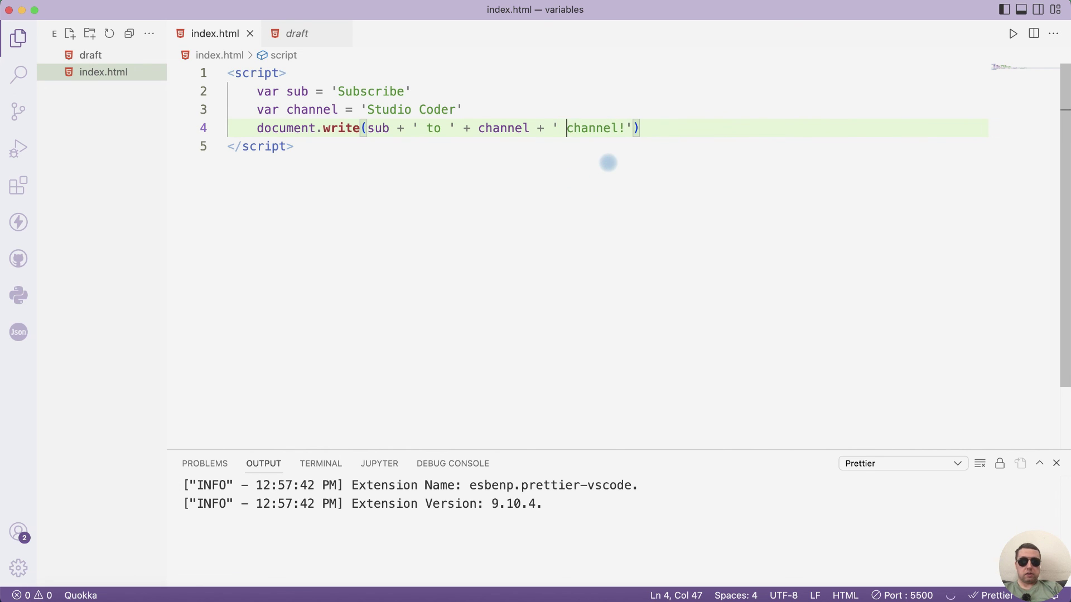
pyautogui.press('super+Tab')
pyautogui.click(52, 39)
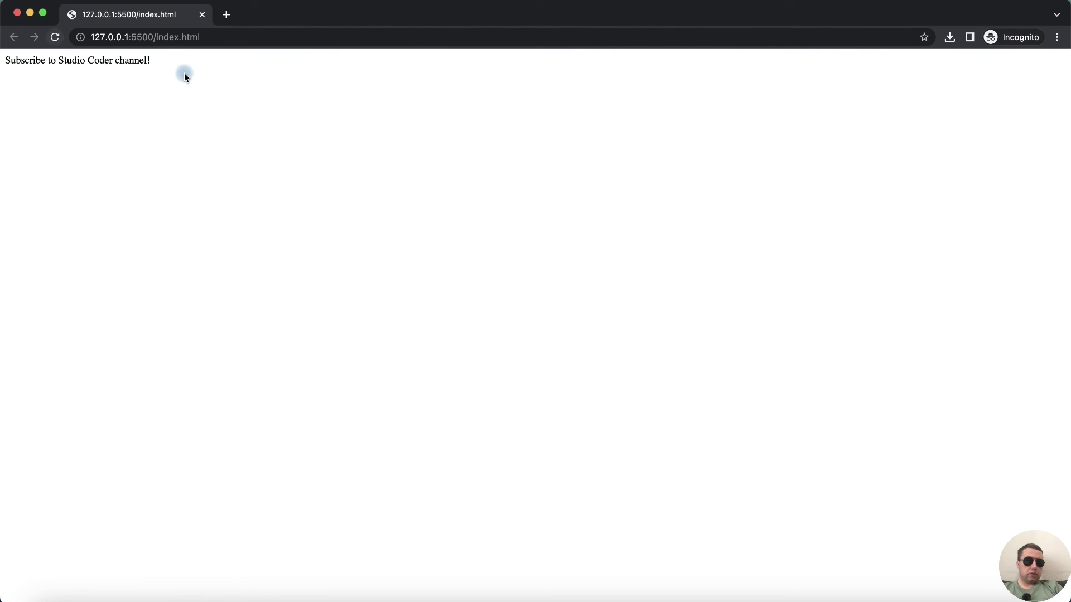
pyautogui.moveTo(183, 70); pyautogui.dragTo(8, 64)
pyautogui.press('super+Tab')
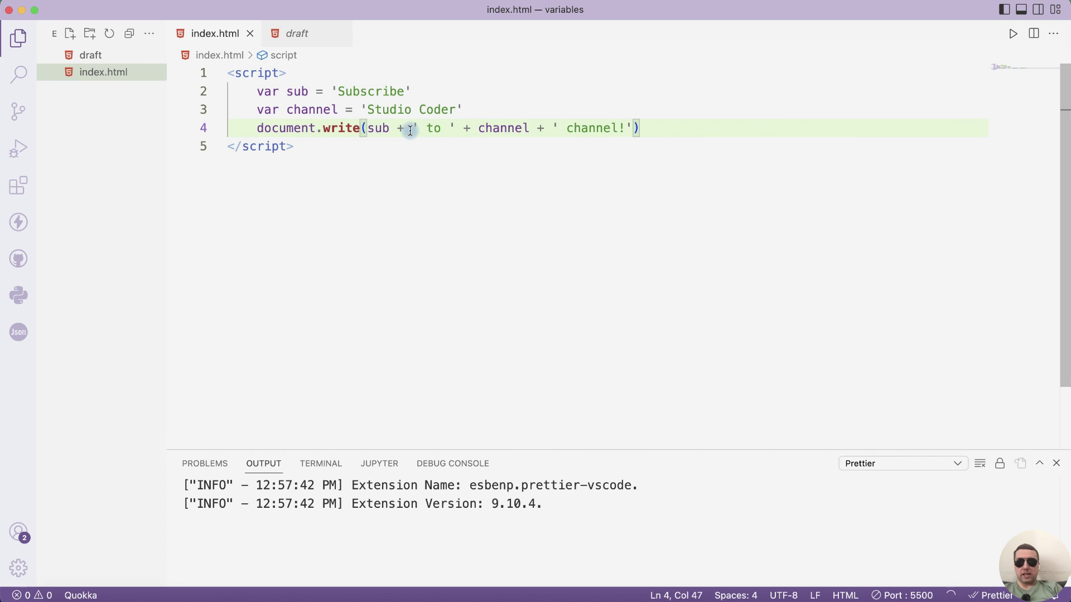